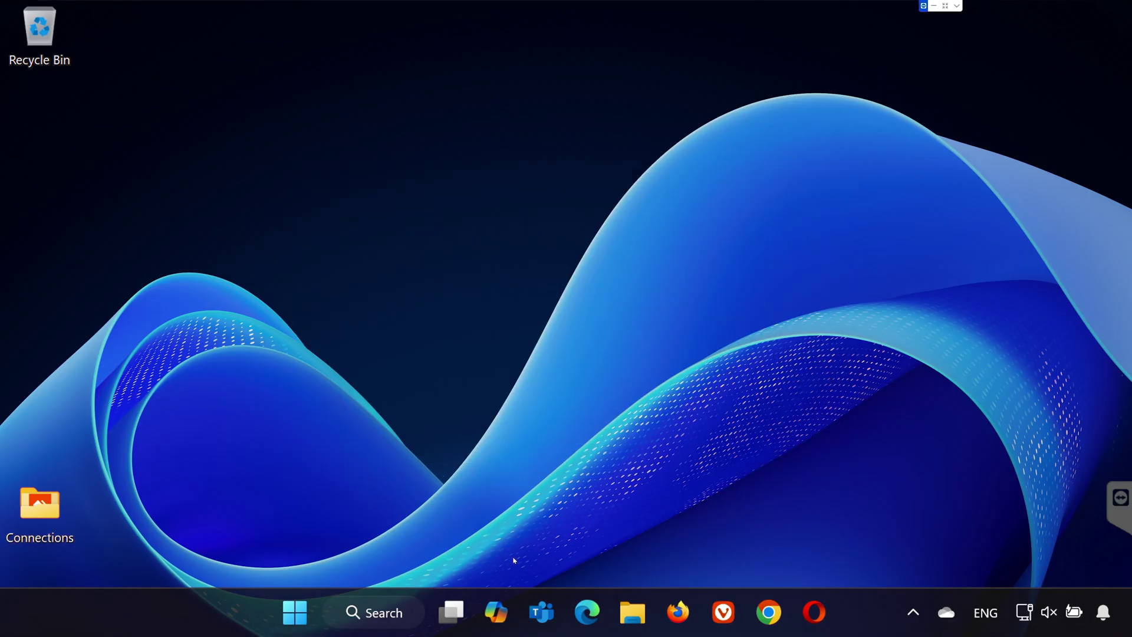
Step: Open Task Manager and end the Call of Duty app task
left_click(295, 612)
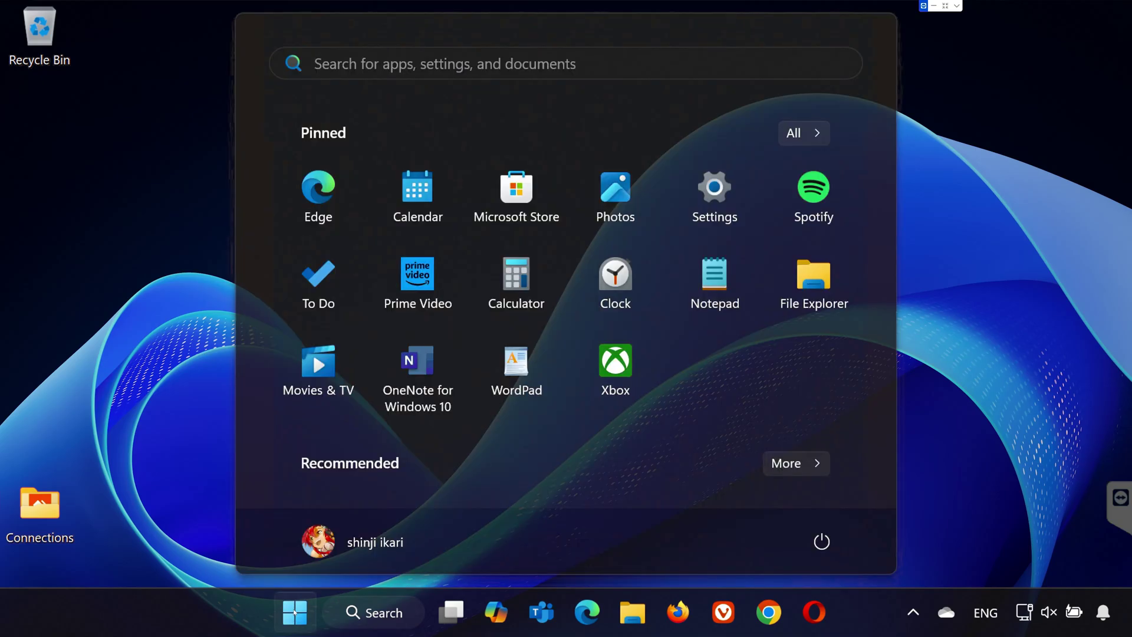
type("task")
key("Return")
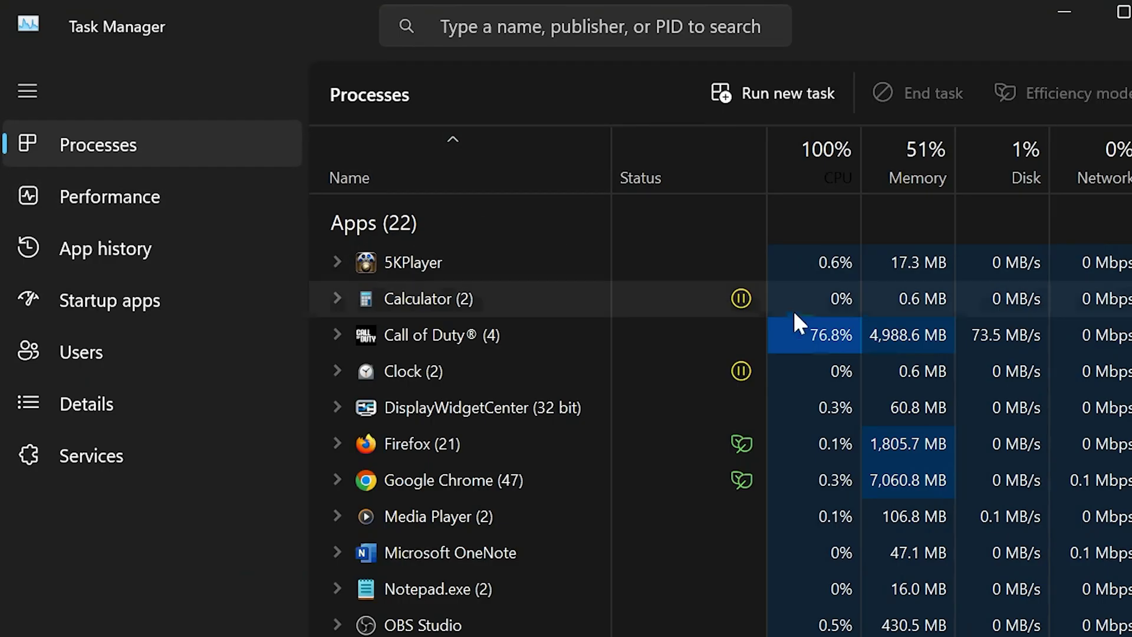
left_click(485, 335)
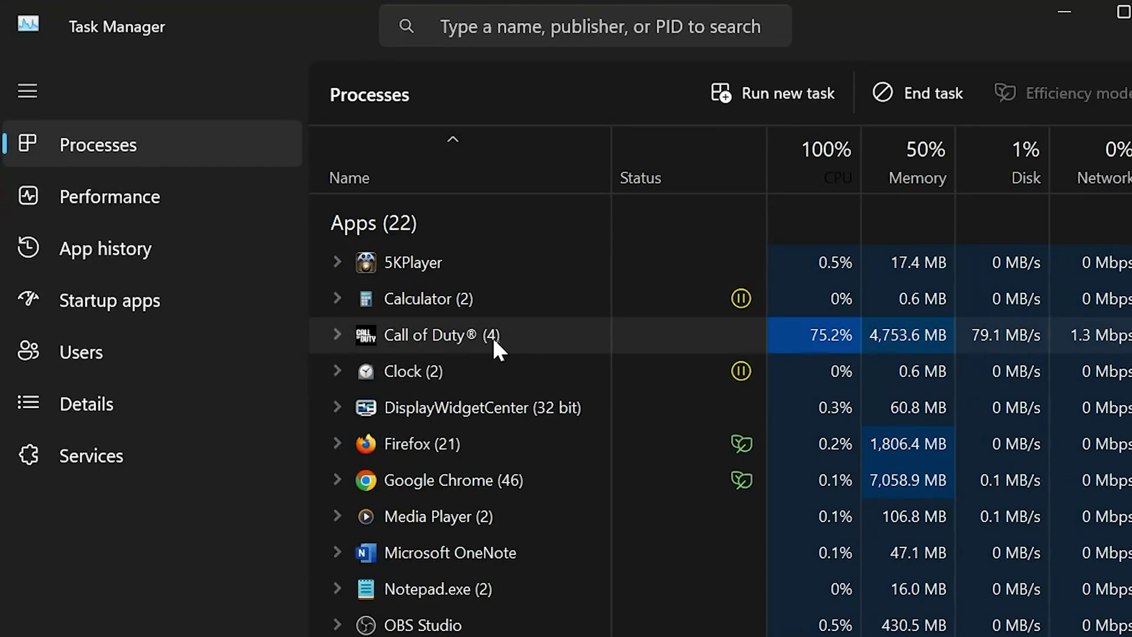
right_click(526, 340)
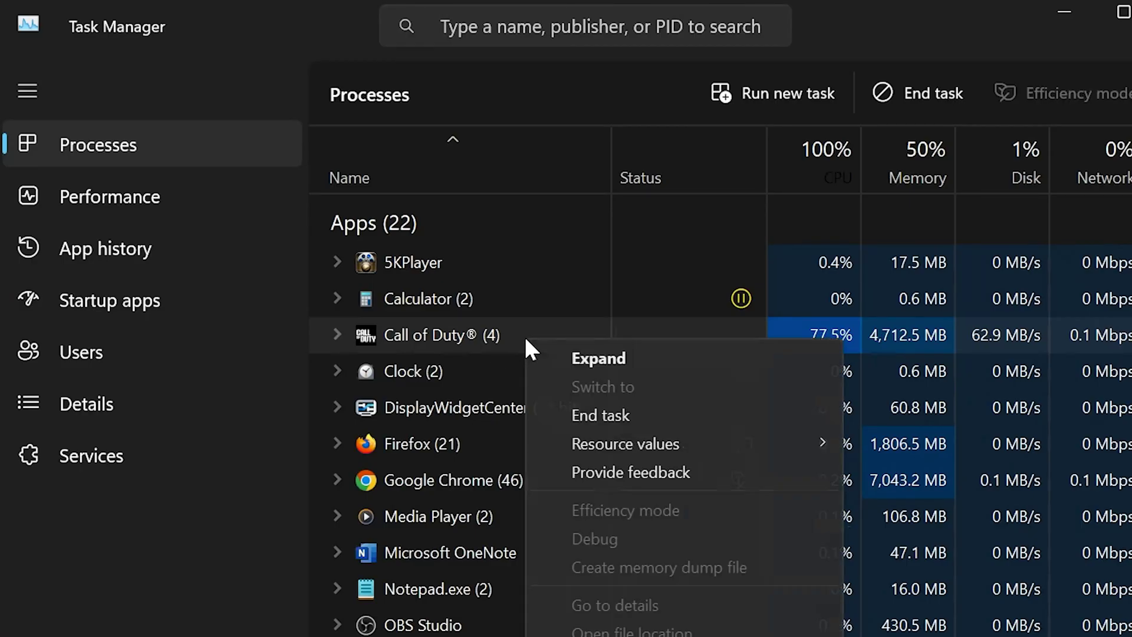
left_click(583, 416)
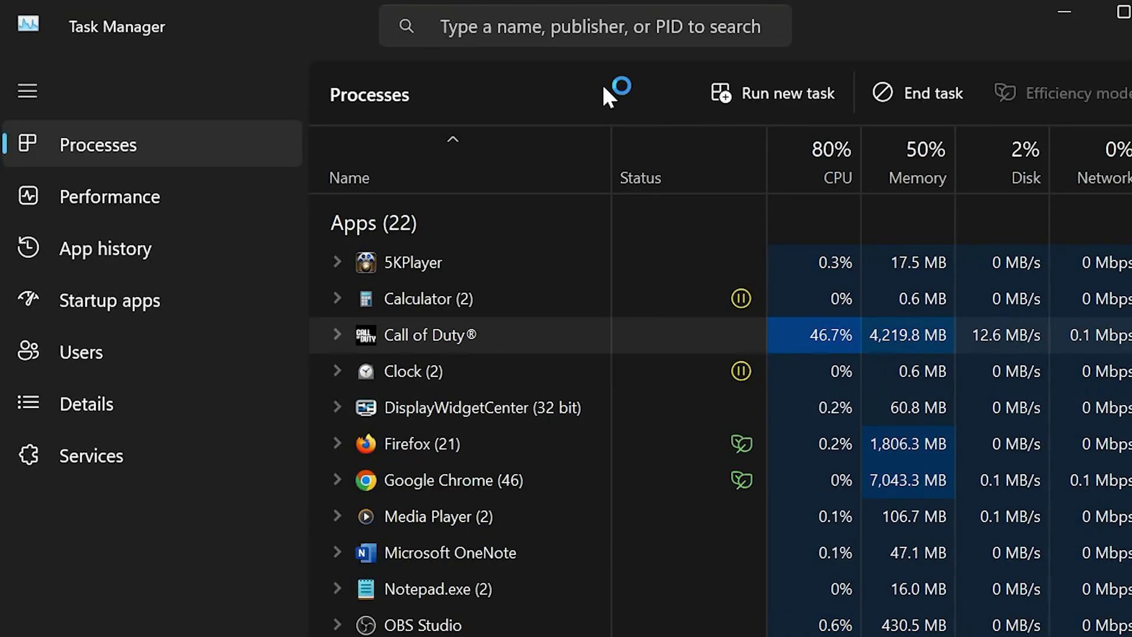
Step: Filter the processes by 'call' and end the remaining Call of Duty background process
left_click(582, 23)
type("call")
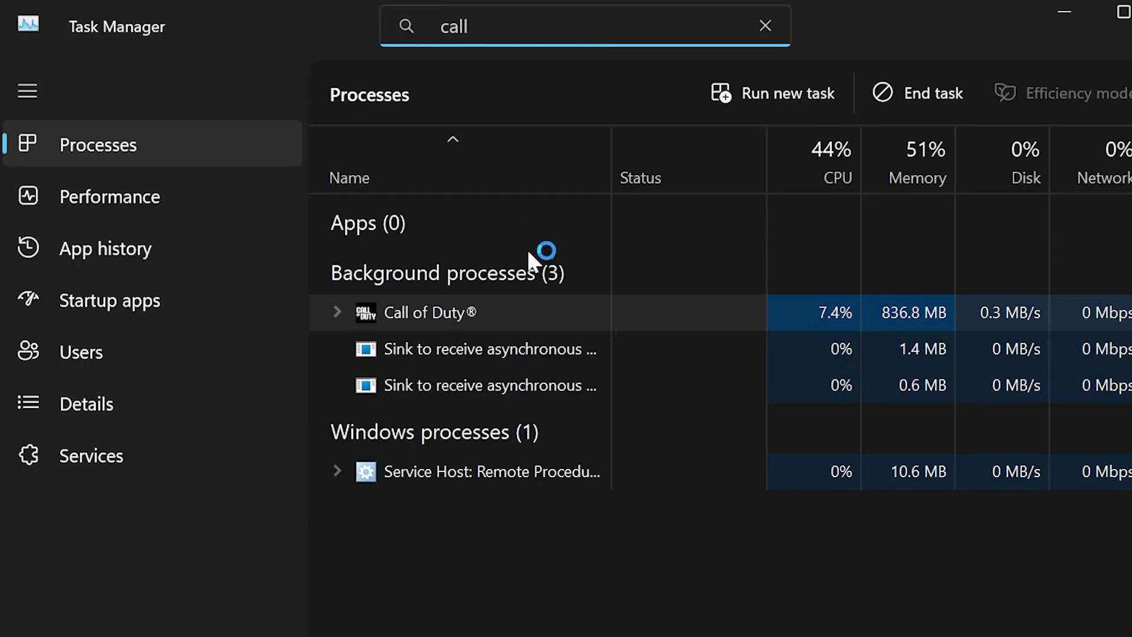
right_click(505, 308)
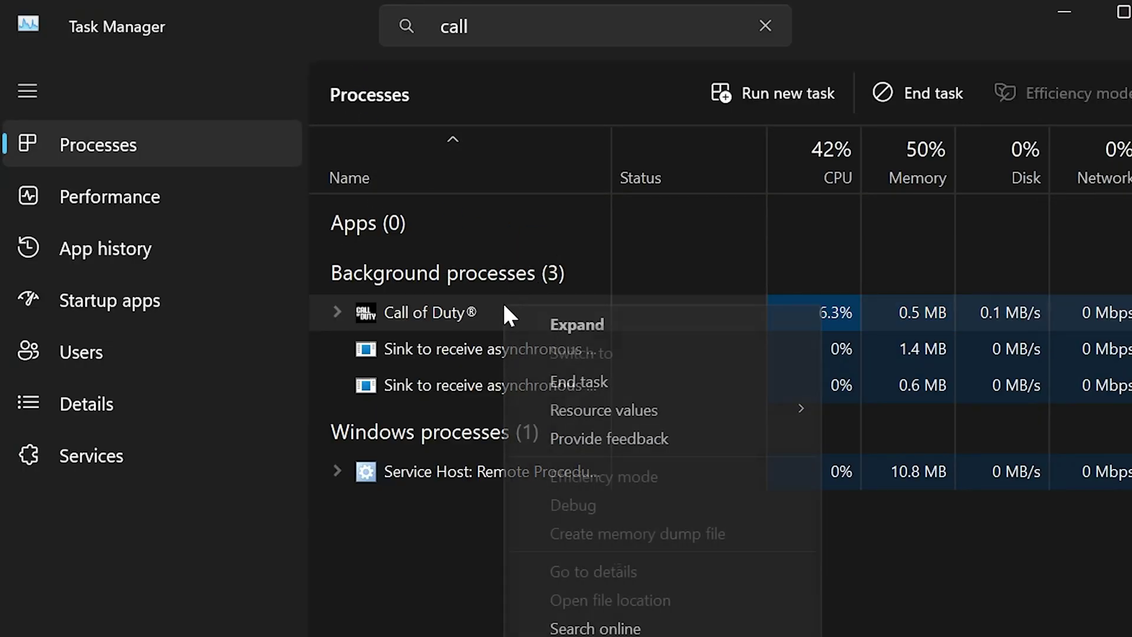
left_click(566, 381)
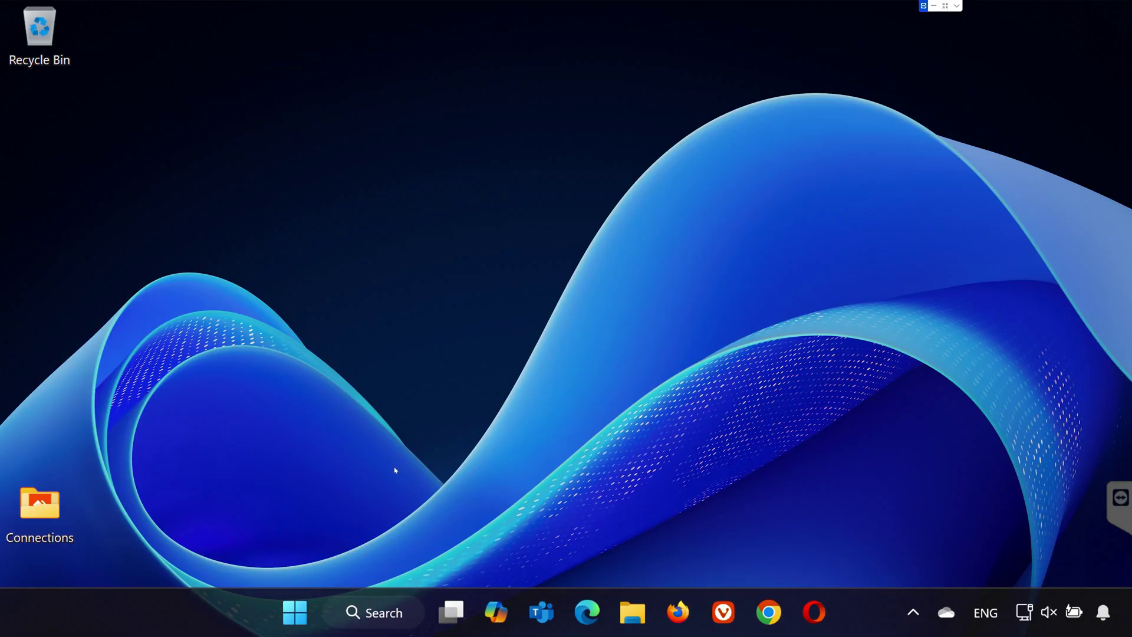
Step: In Device Manager, search automatically for a newer NVIDIA GeForce RTX 2060 driver
left_click(296, 612)
type("devi")
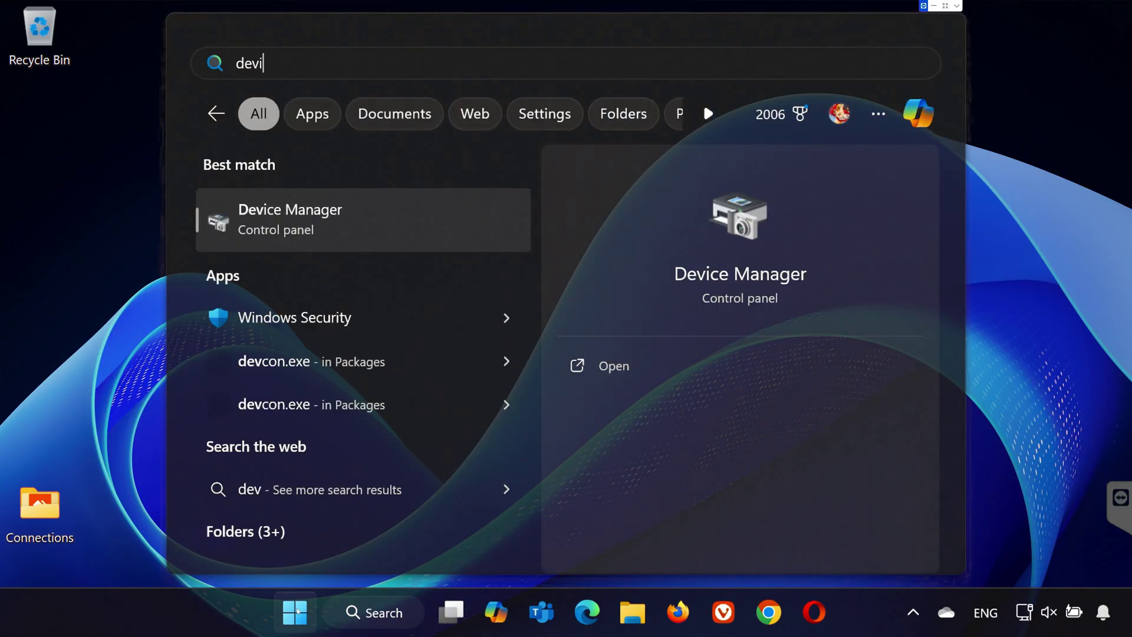
key("Return")
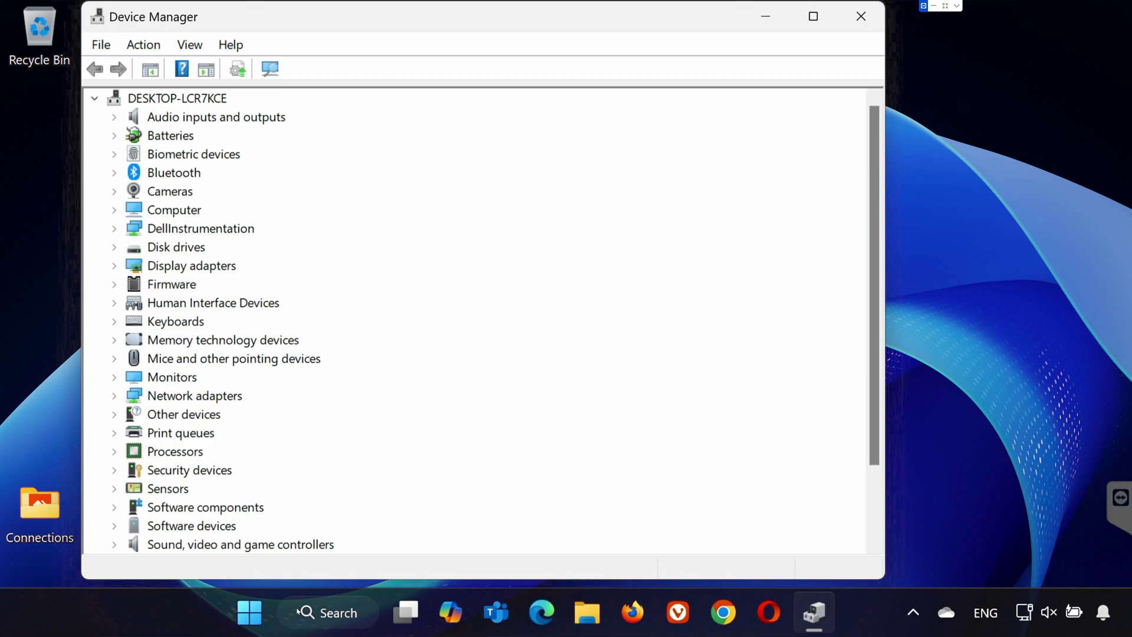
left_click(114, 266)
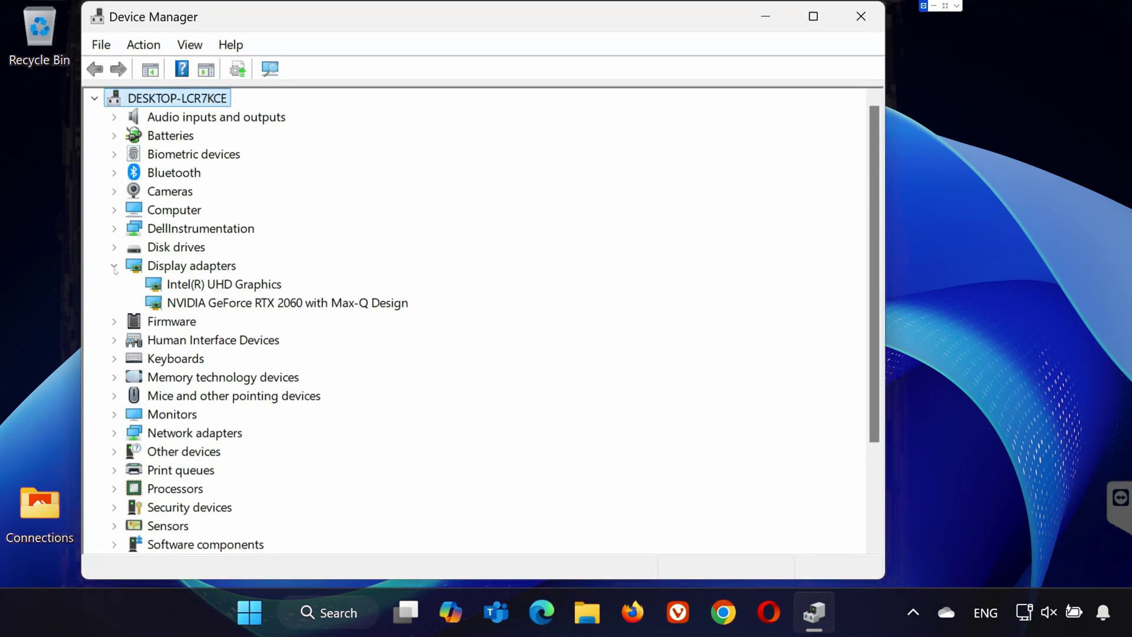
left_click(214, 305)
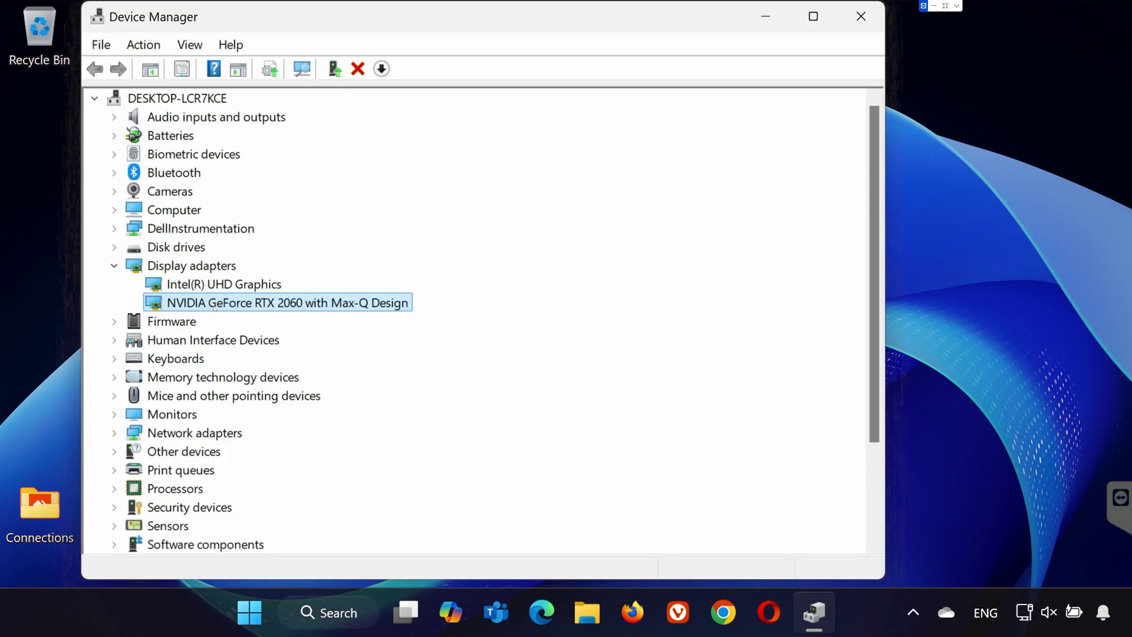
right_click(214, 306)
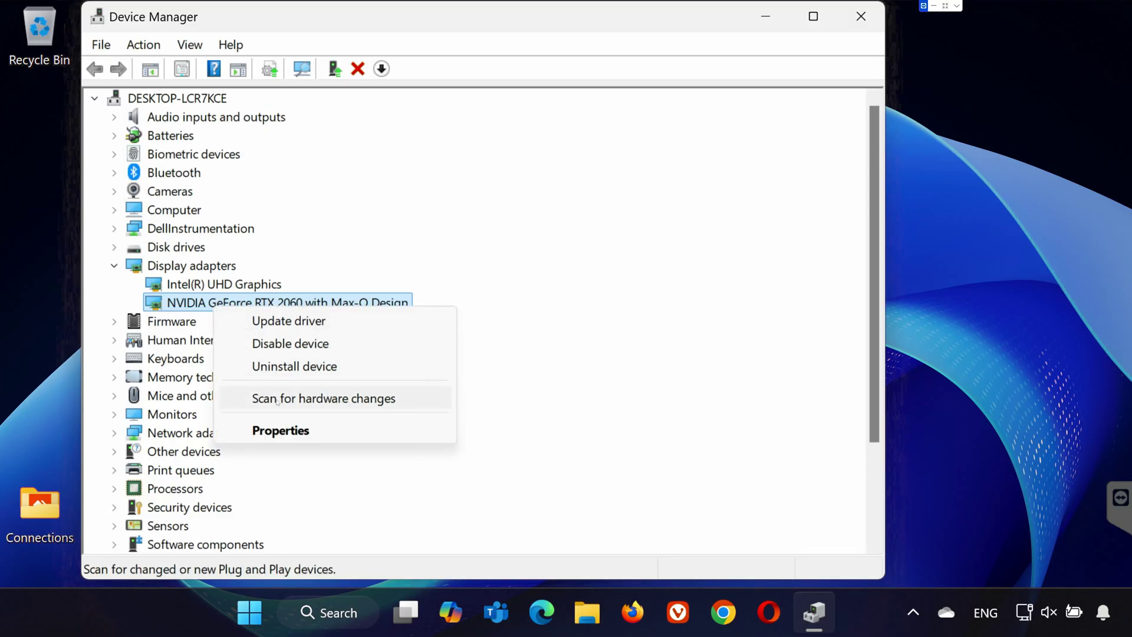
left_click(323, 325)
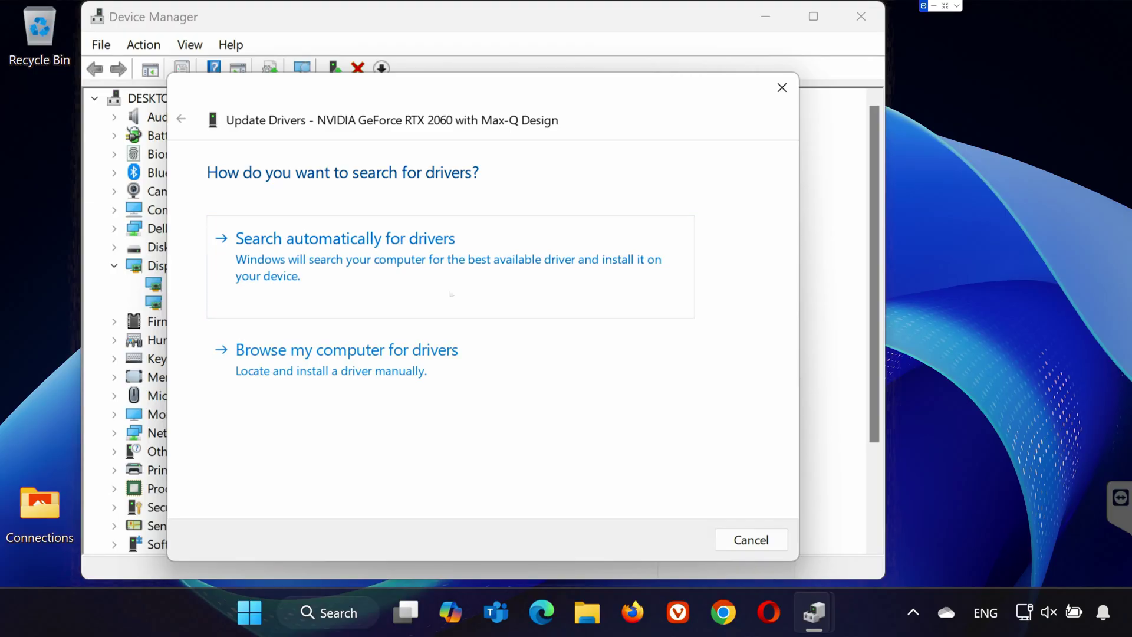
left_click(469, 260)
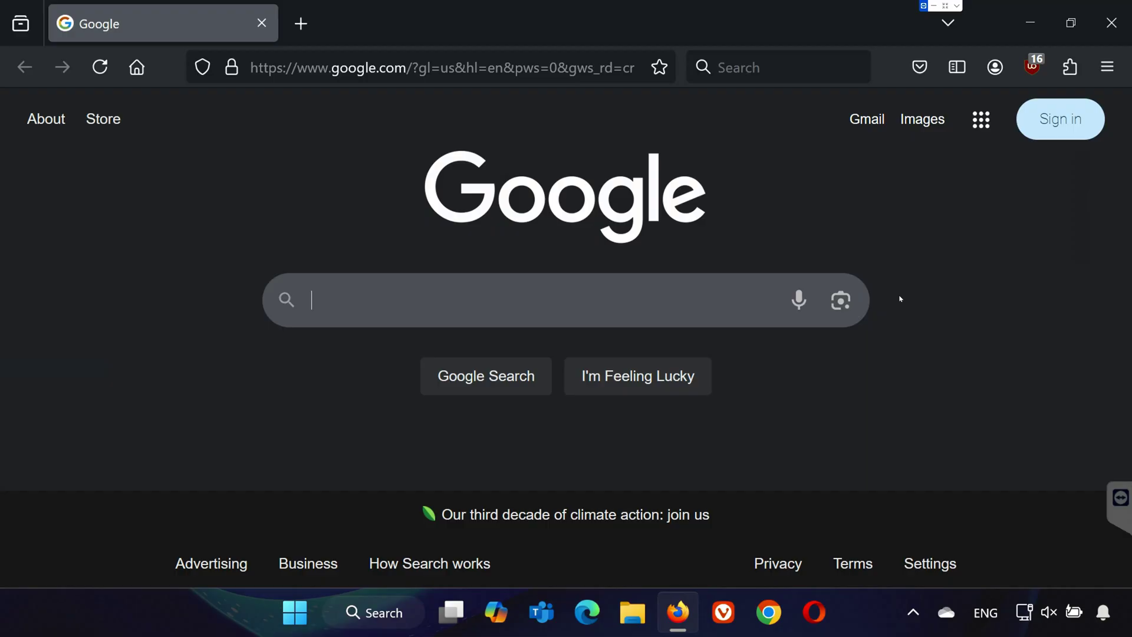
Step: Search Google for 'nvidia driver download'
type("nv")
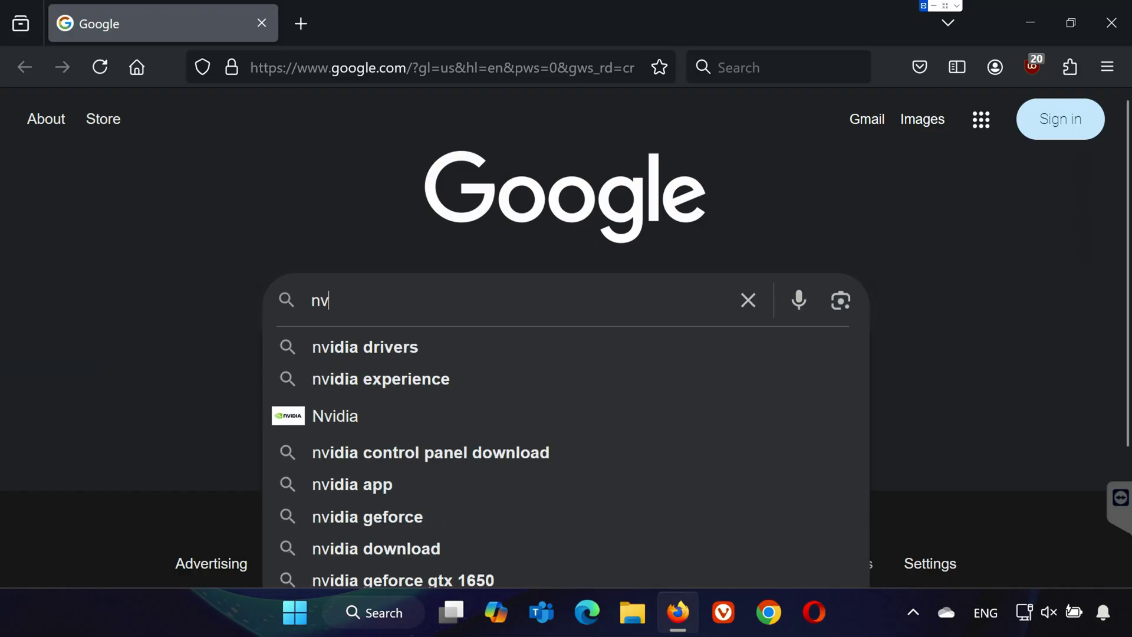
type("idia dri")
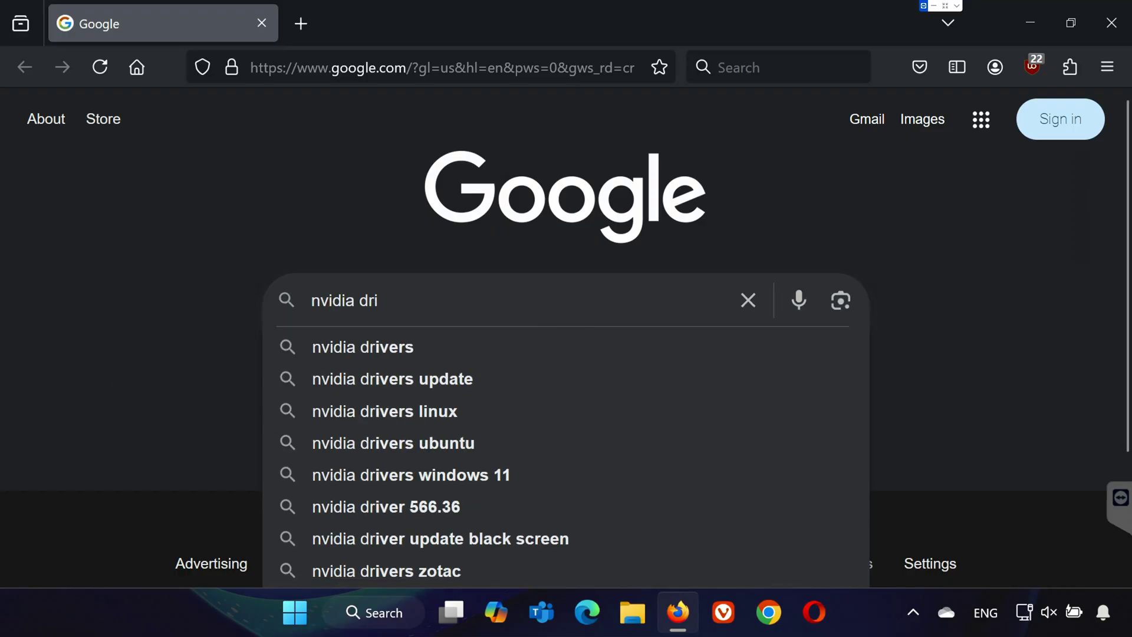
type("ver do")
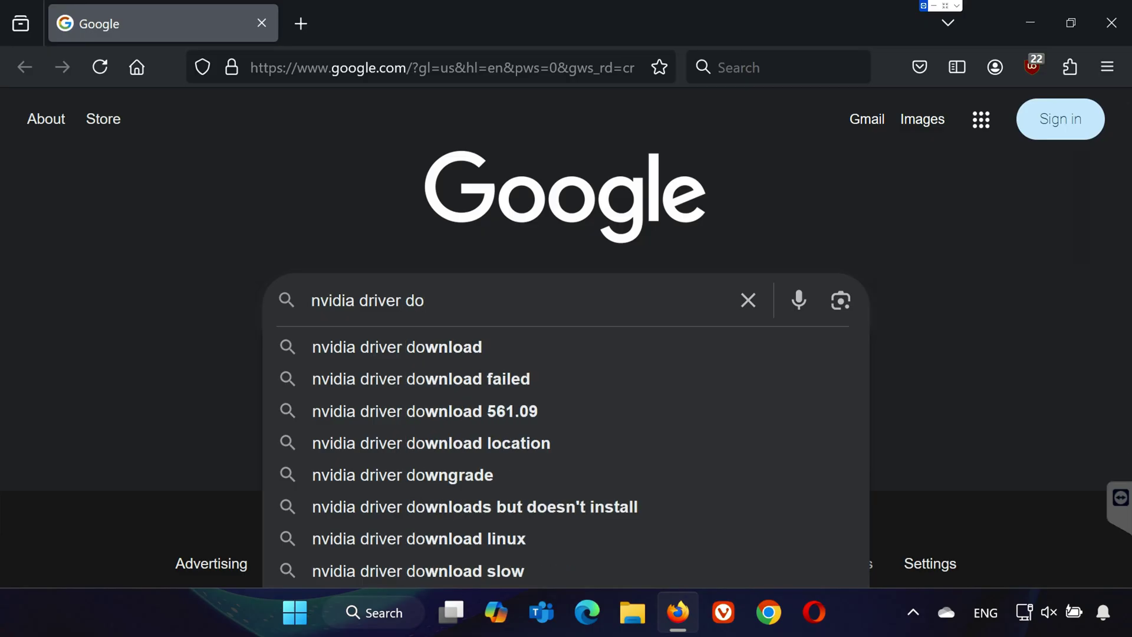
key("Down")
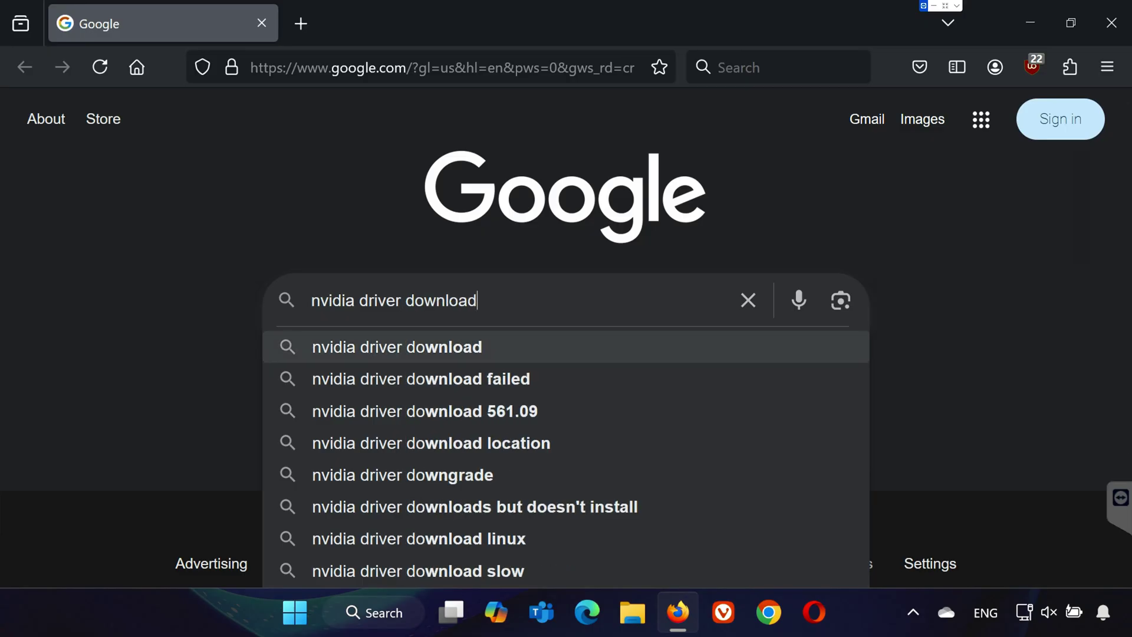
key("Return")
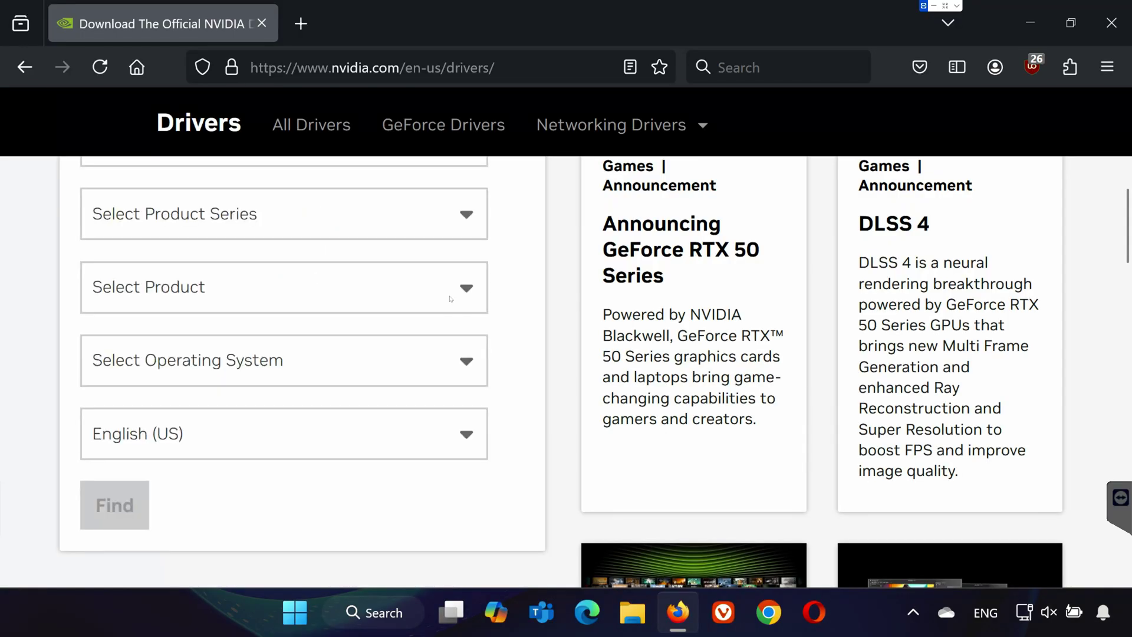
Step: On NVIDIA's drivers page, choose GeForce RTX 40 Series and search for the RTX 4090 D Windows 10 64-bit driver
scroll(450, 299, "up", 3)
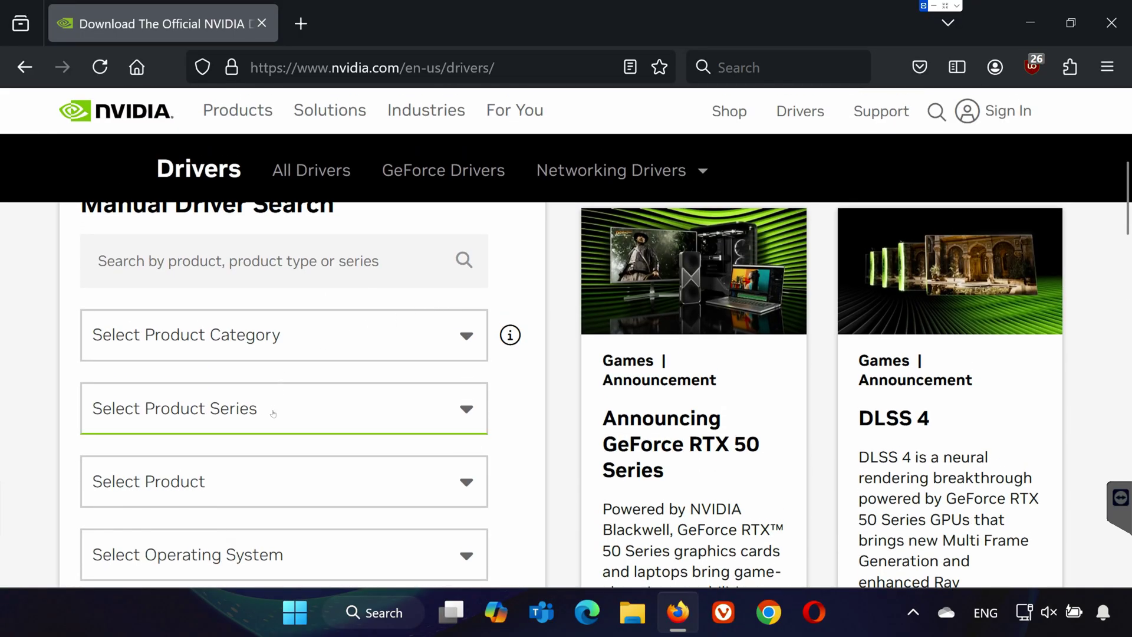
left_click(273, 413)
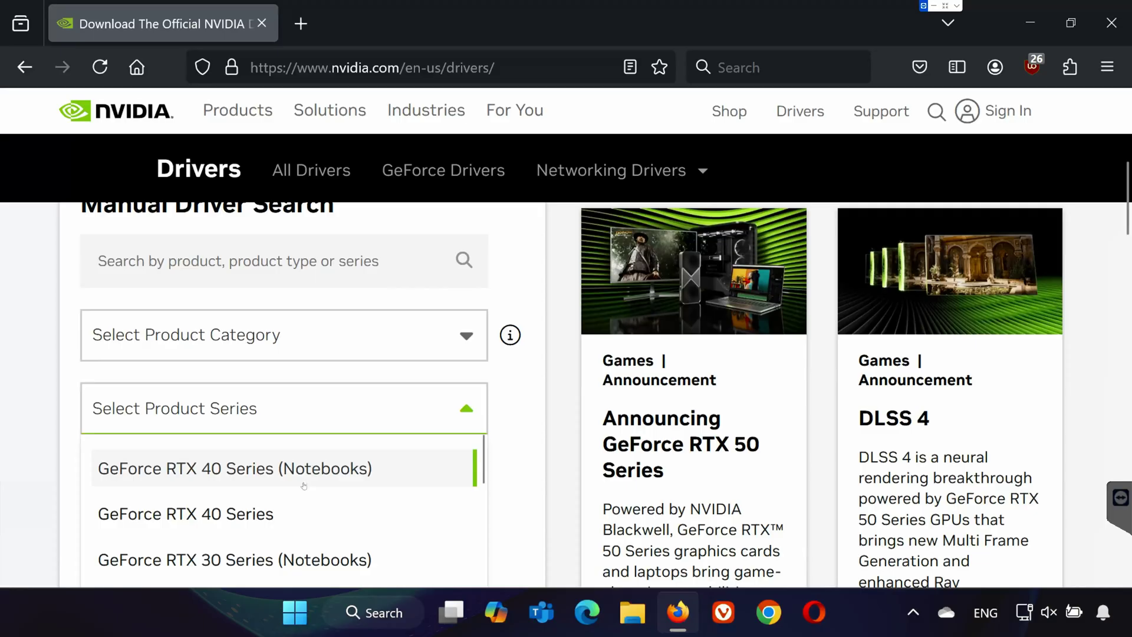
left_click(289, 513)
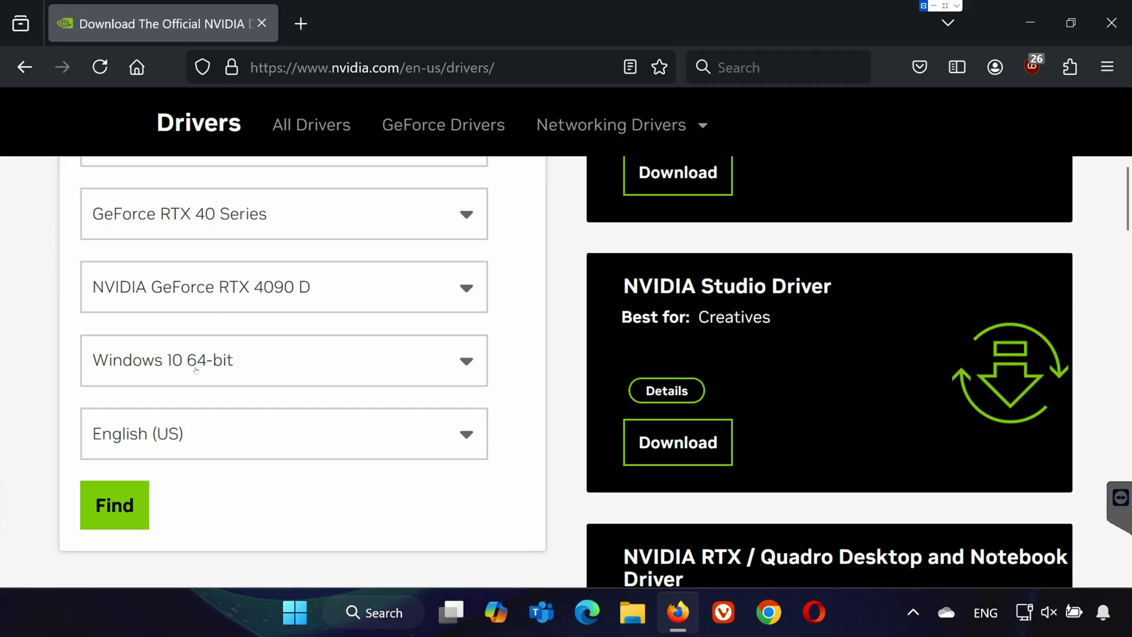
left_click(124, 527)
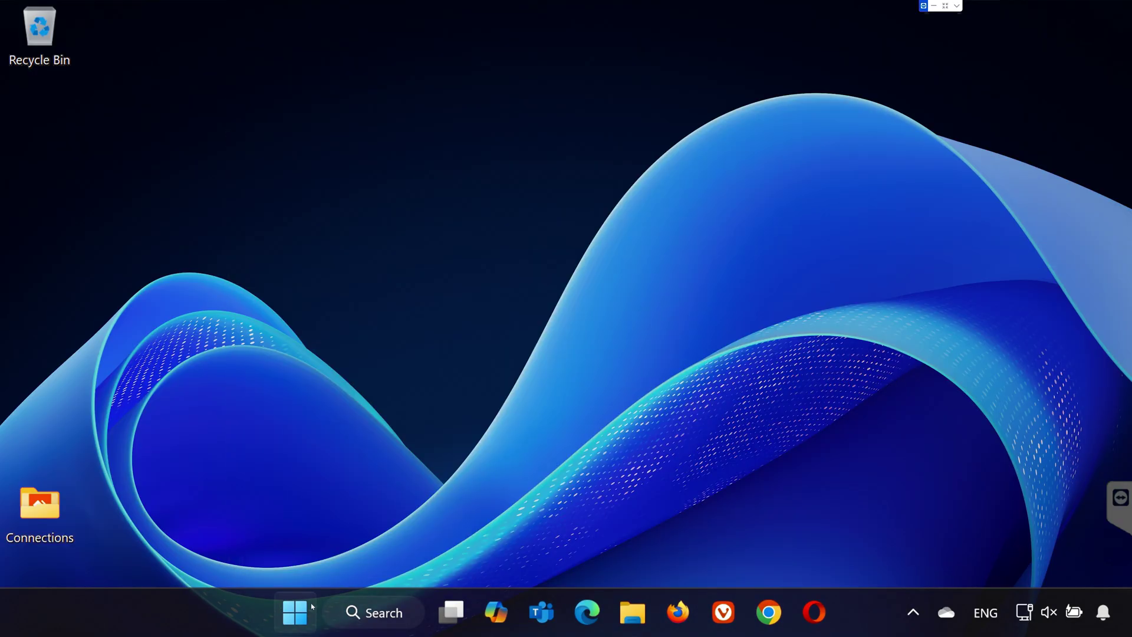
Step: In the NVIDIA app, check for driver updates and reinstall Game Ready Driver 566.36
left_click(310, 602)
type("nvi")
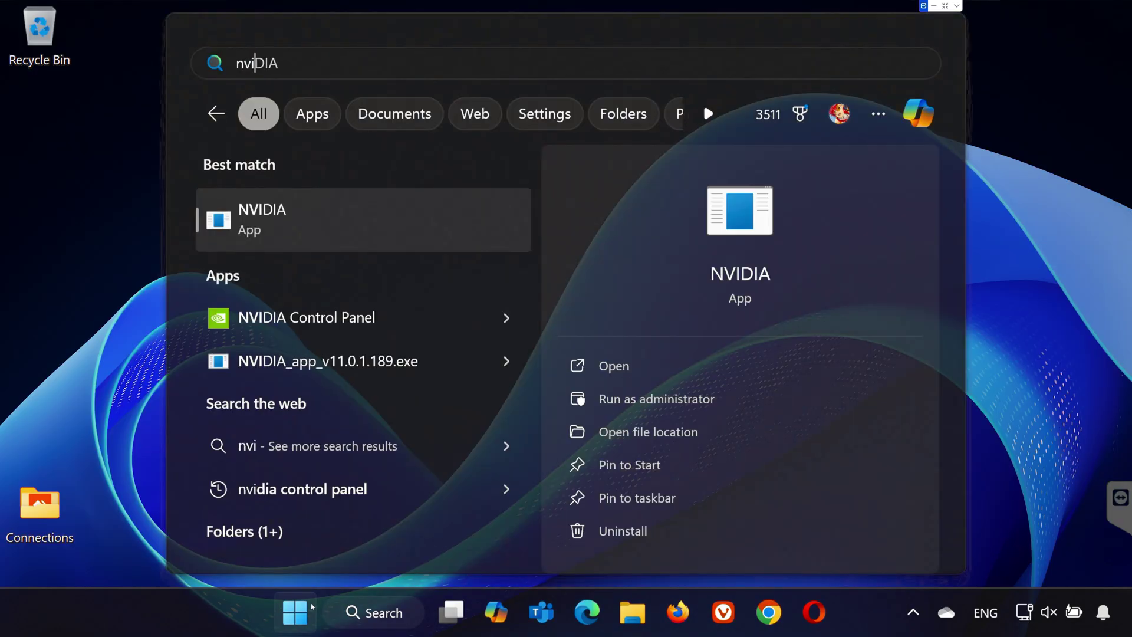
key("Return")
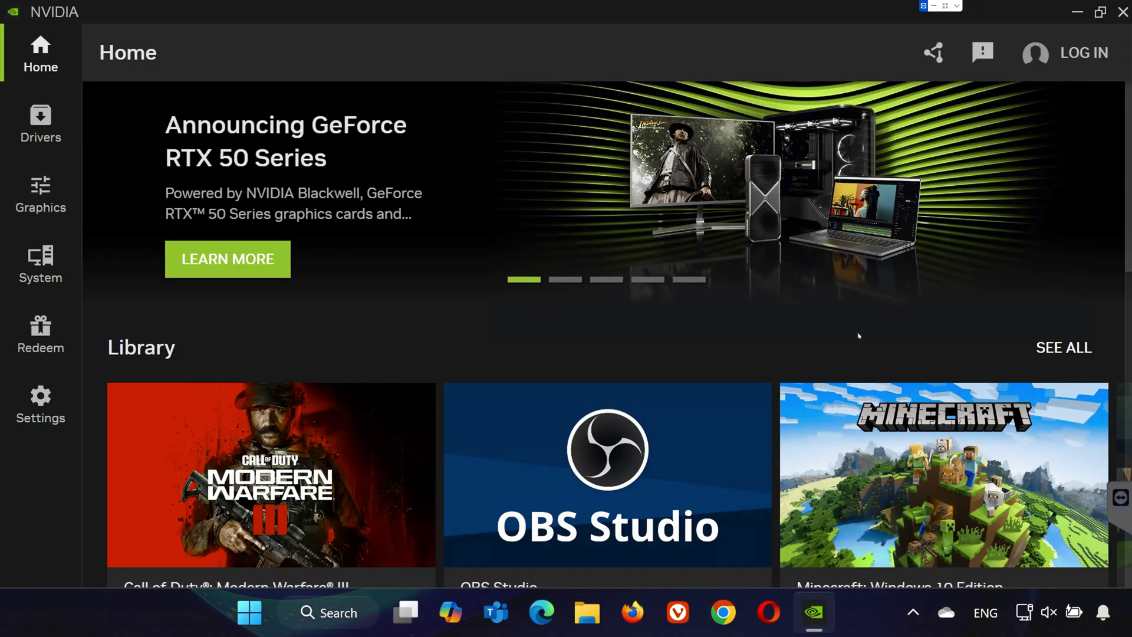
left_click(41, 122)
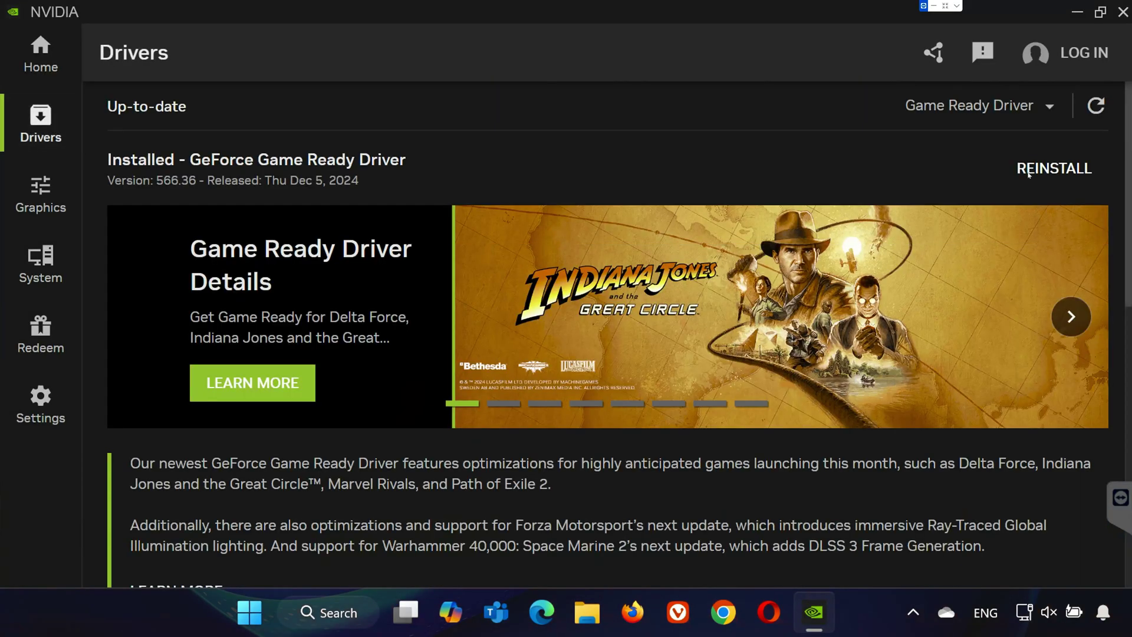
left_click(1097, 112)
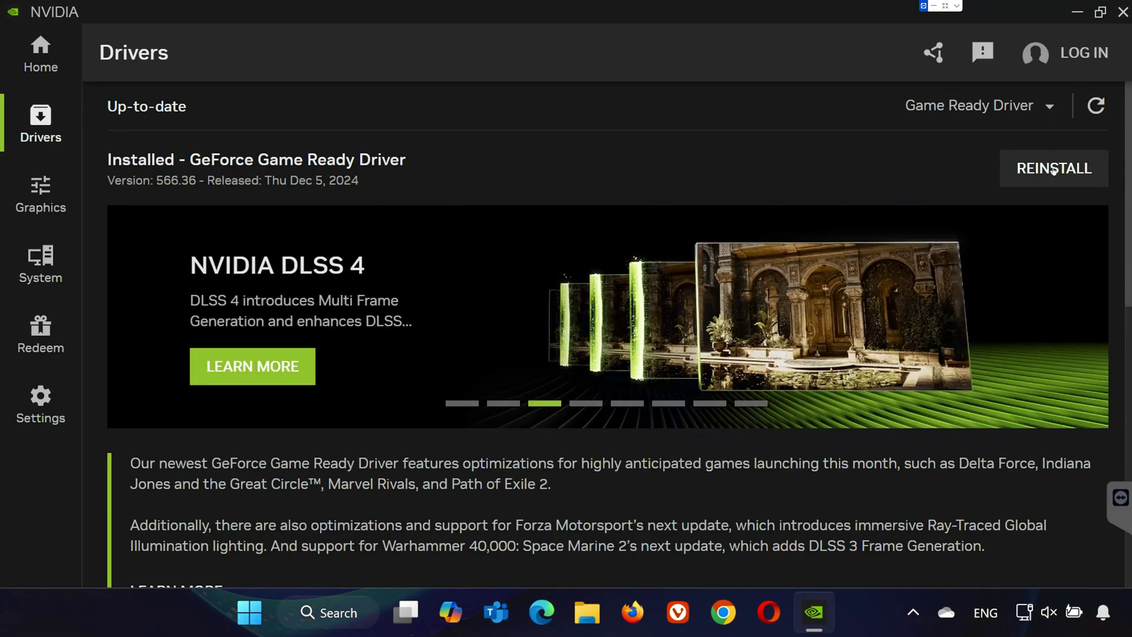
left_click(1032, 171)
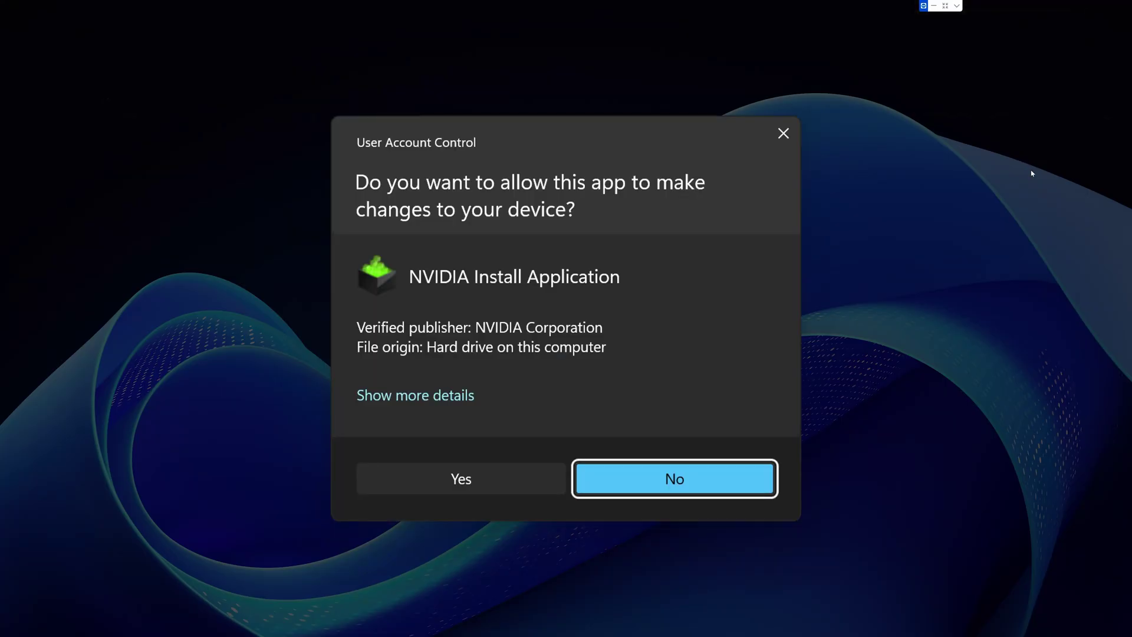
left_click(495, 479)
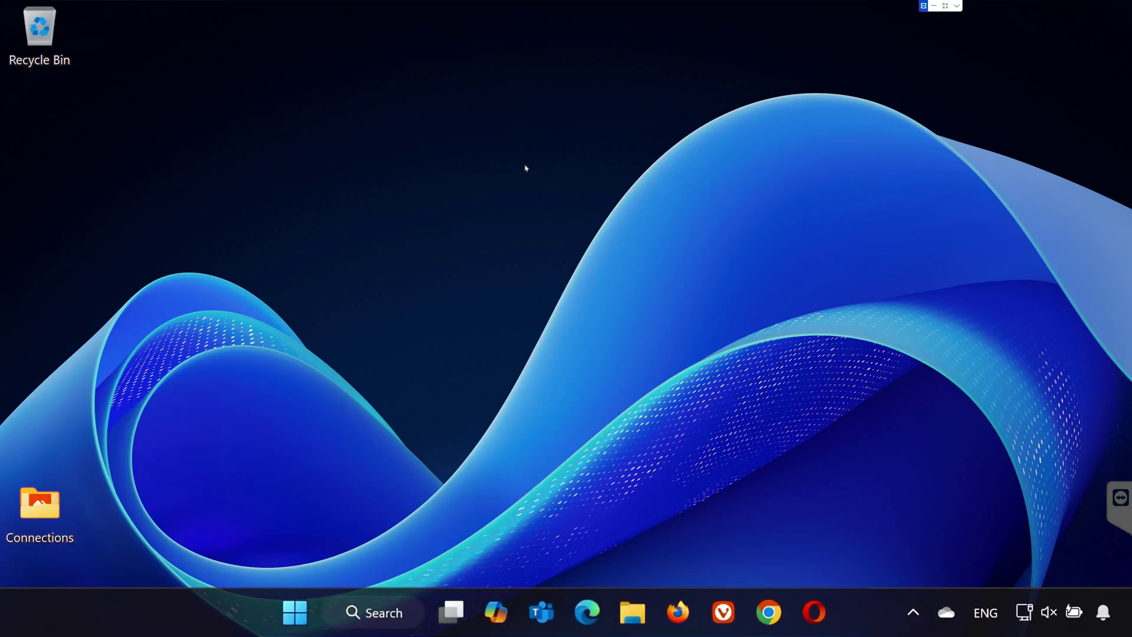
Step: Launch dxdiag from Run and view the Display 1, then Display 2 details
left_click(296, 607)
type("run")
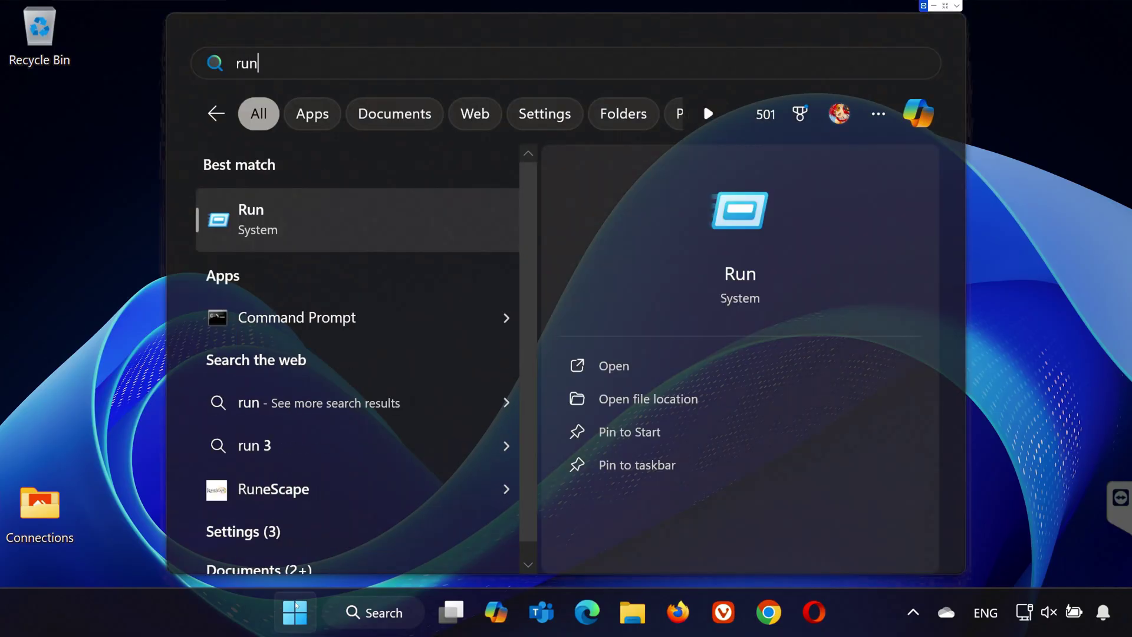
key("Return")
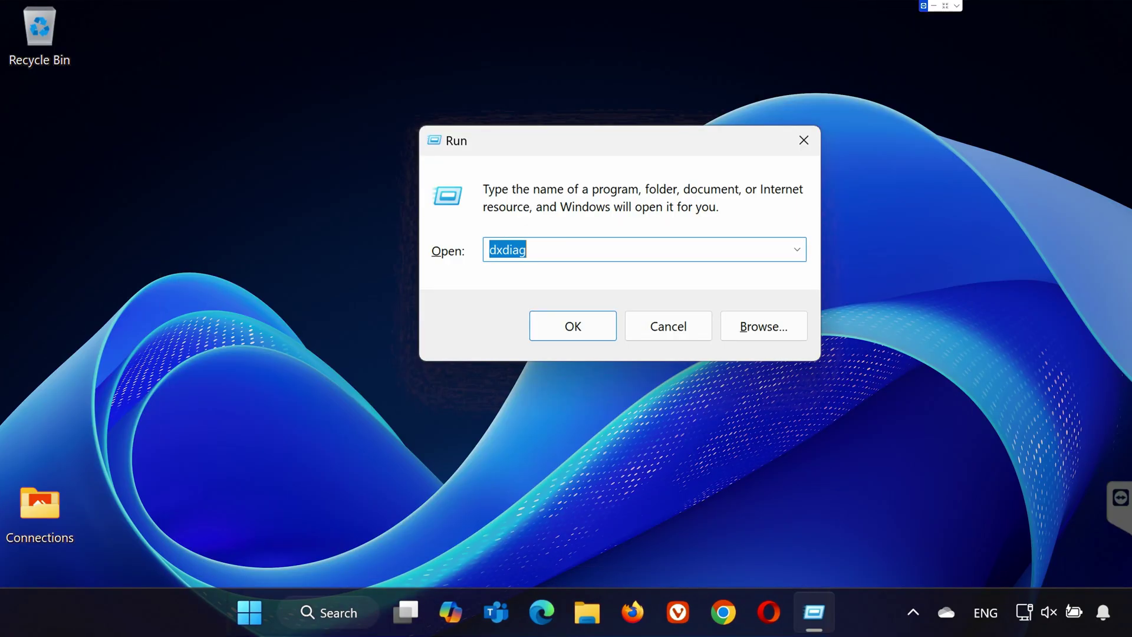
key("Return")
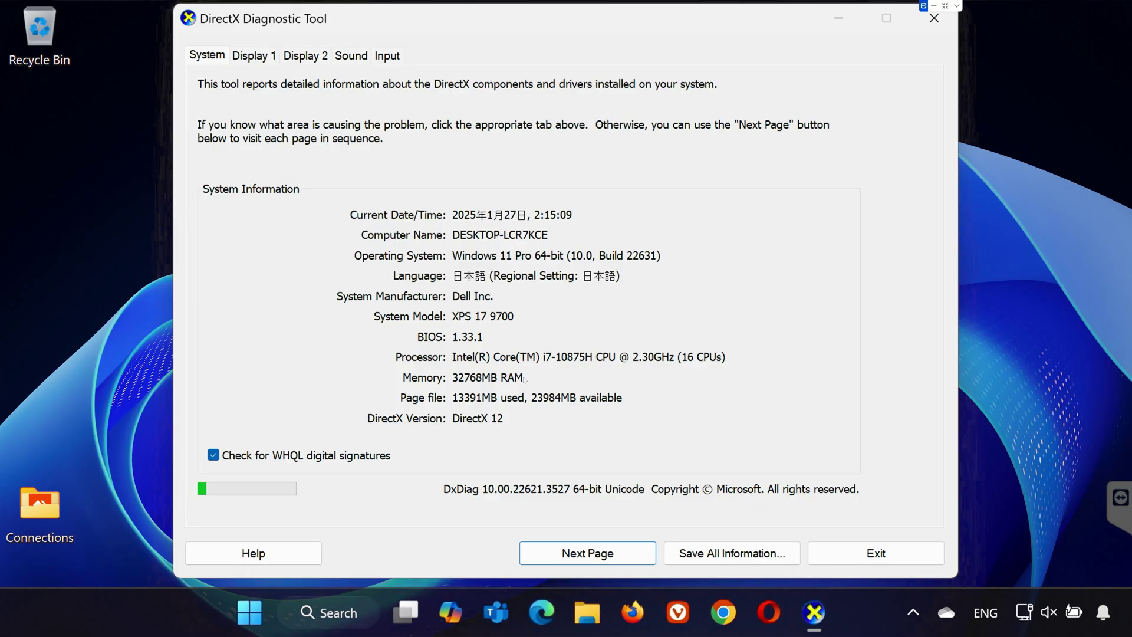
left_click(261, 59)
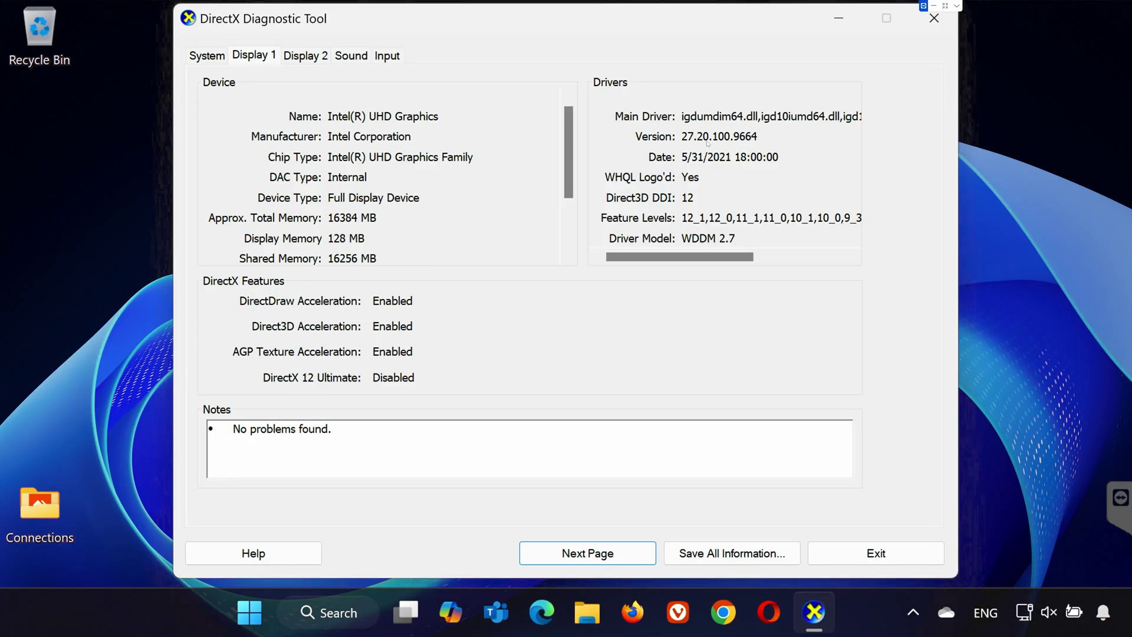
left_click(313, 56)
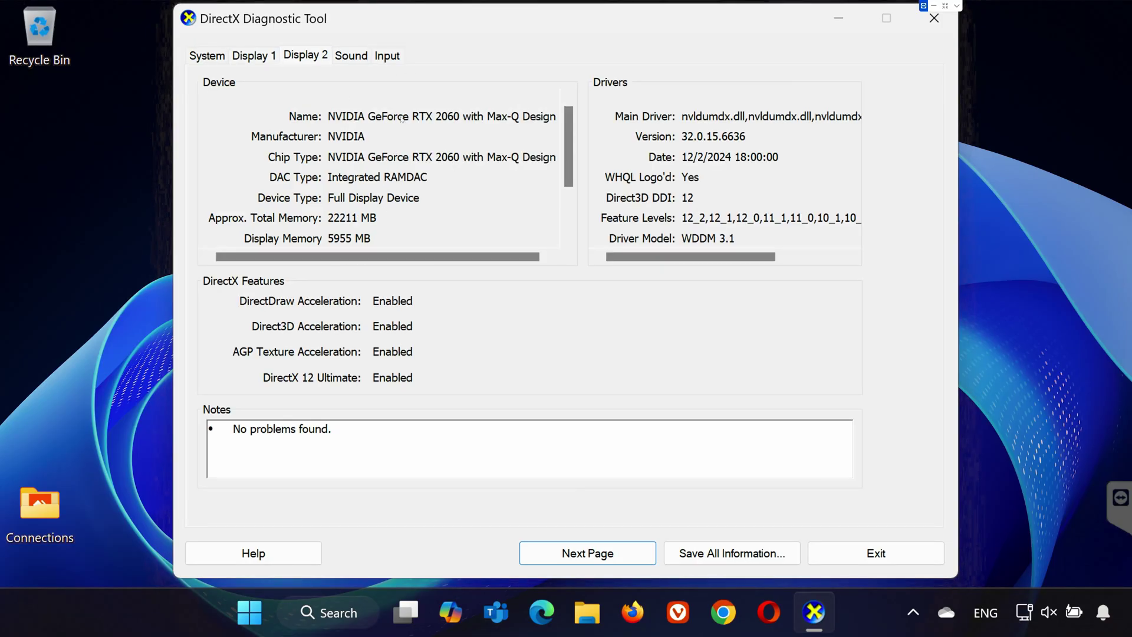